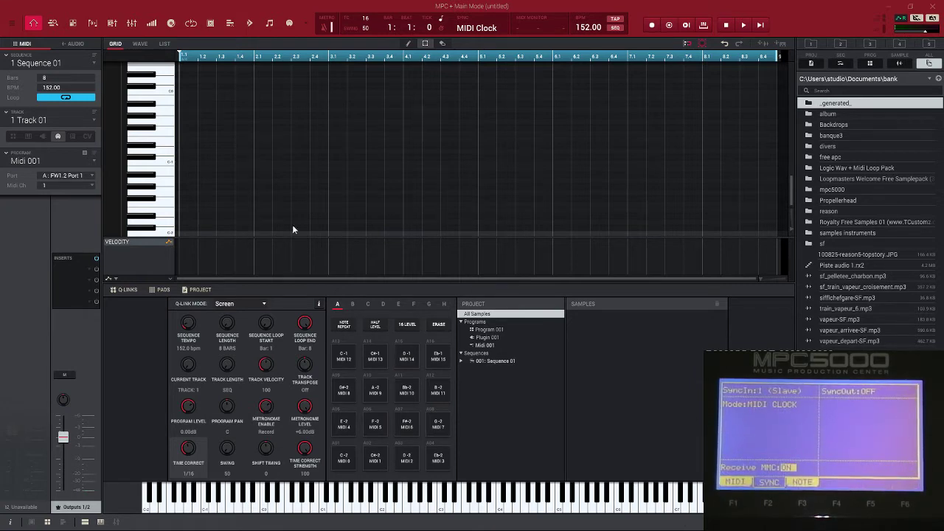
- Review the active MIDI inputs and output port mapping, plus the MIDI clock and MMC sync settings, in the Preferences
click(12, 24)
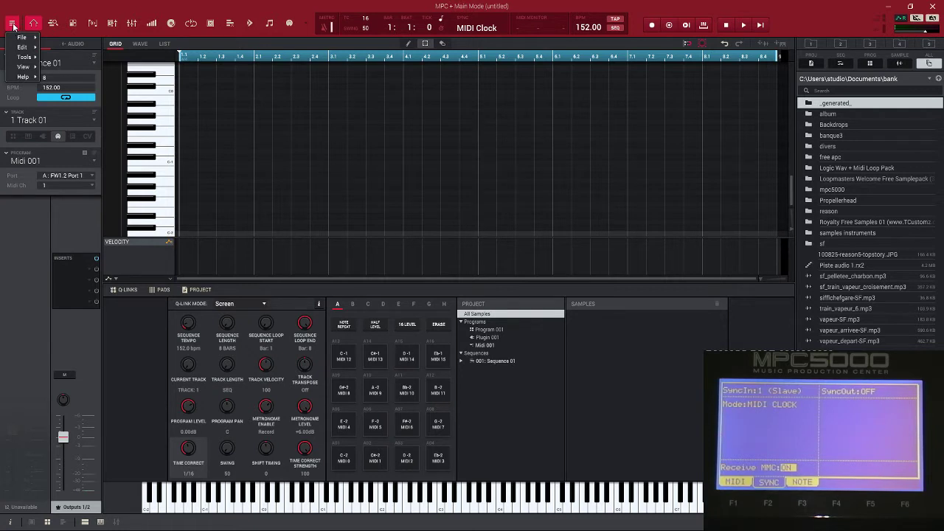
mouse_move(22, 43)
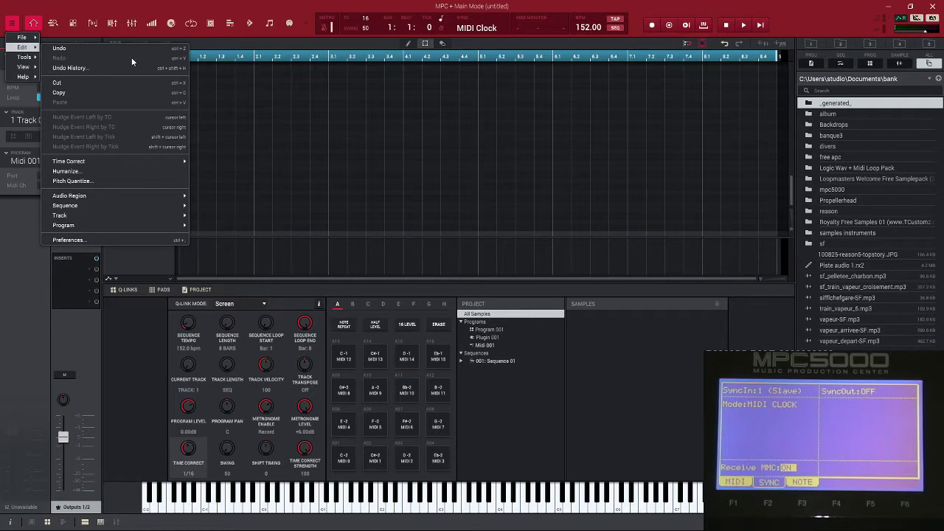
click(111, 244)
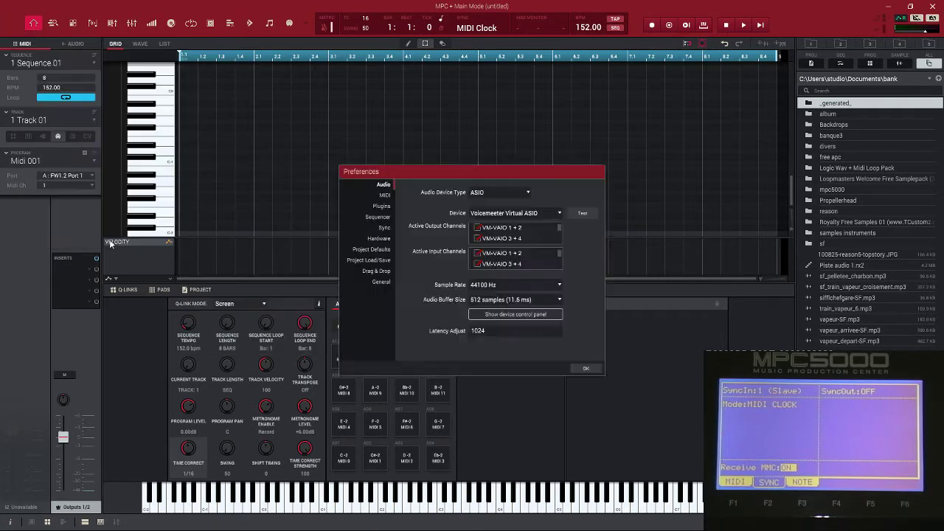
click(385, 196)
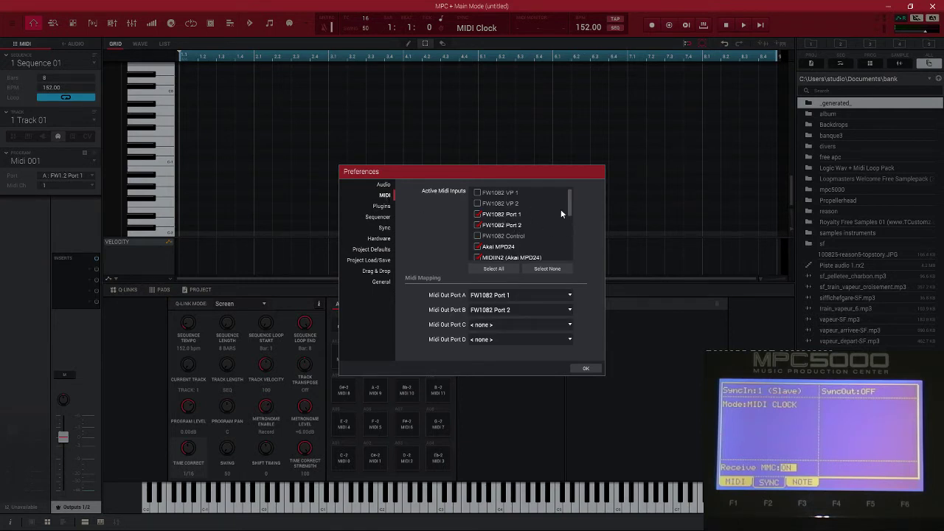
drag(569, 203, 570, 212)
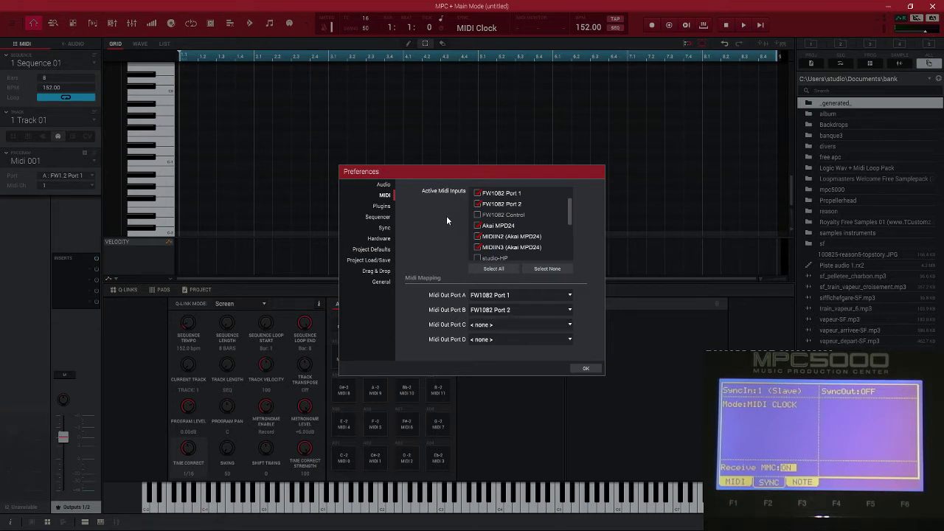
click(384, 229)
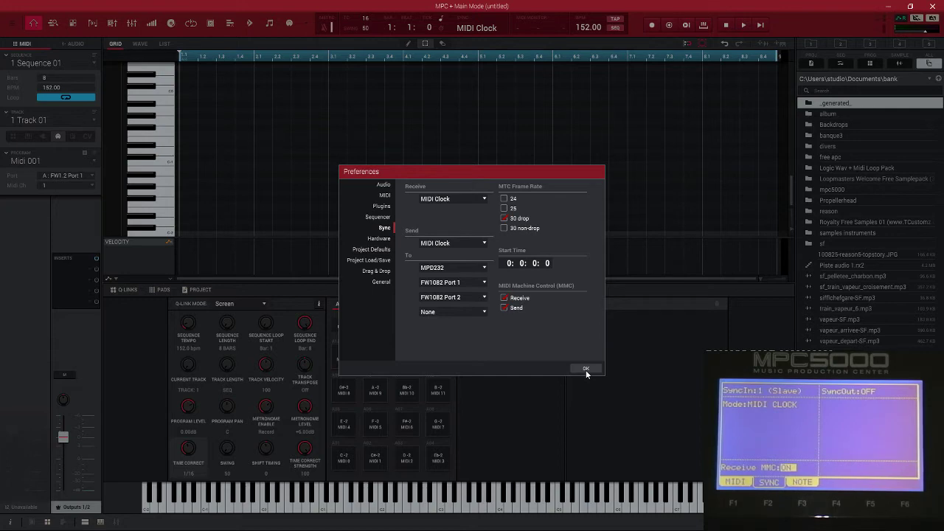
click(586, 370)
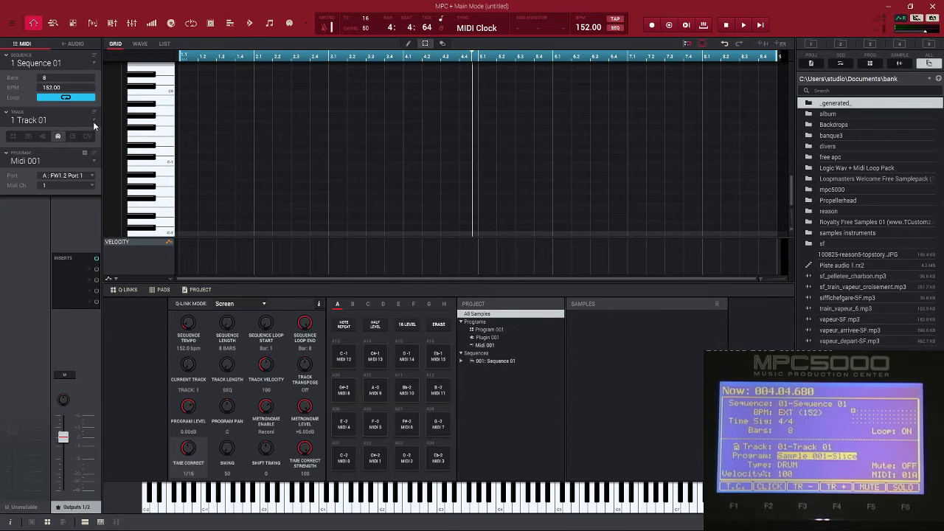
- Change Track 01 to a drum program and load the Multi-Kit-UR All Hats kit from the Multi type of the expansion library
click(13, 138)
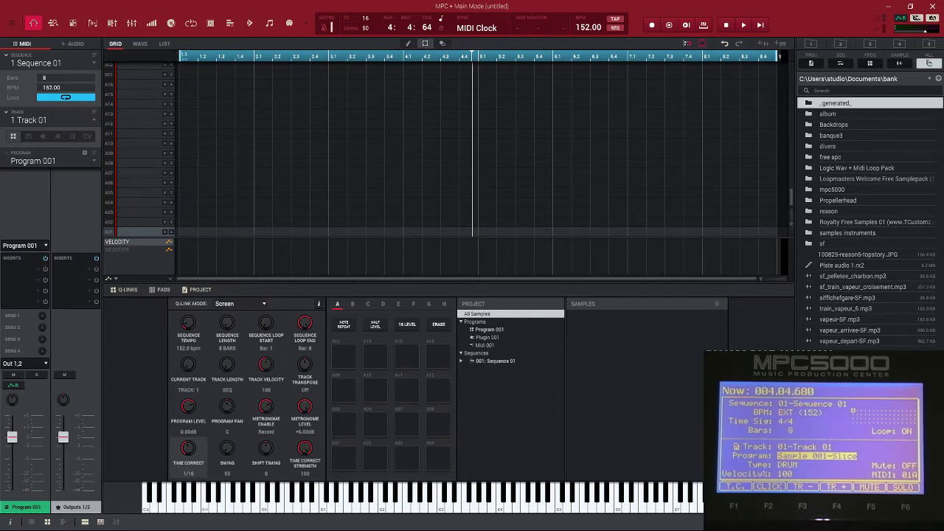
click(812, 522)
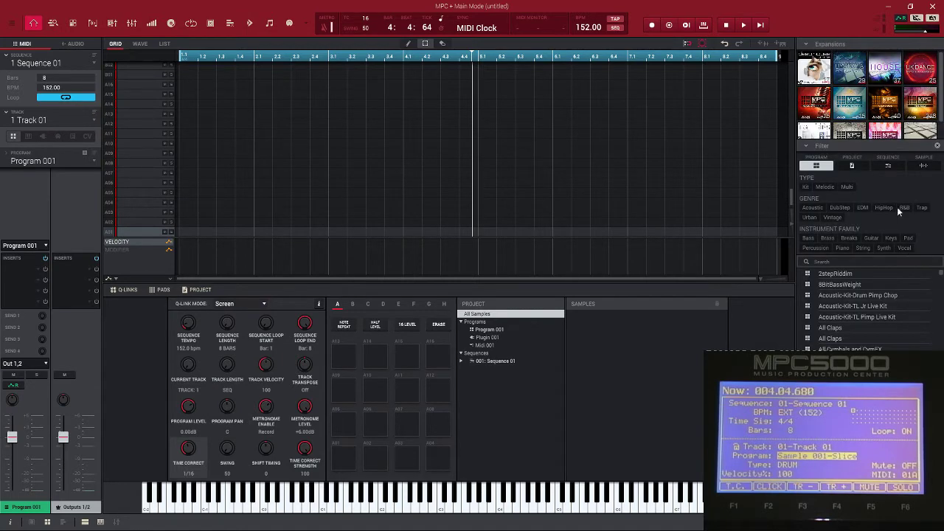
click(847, 187)
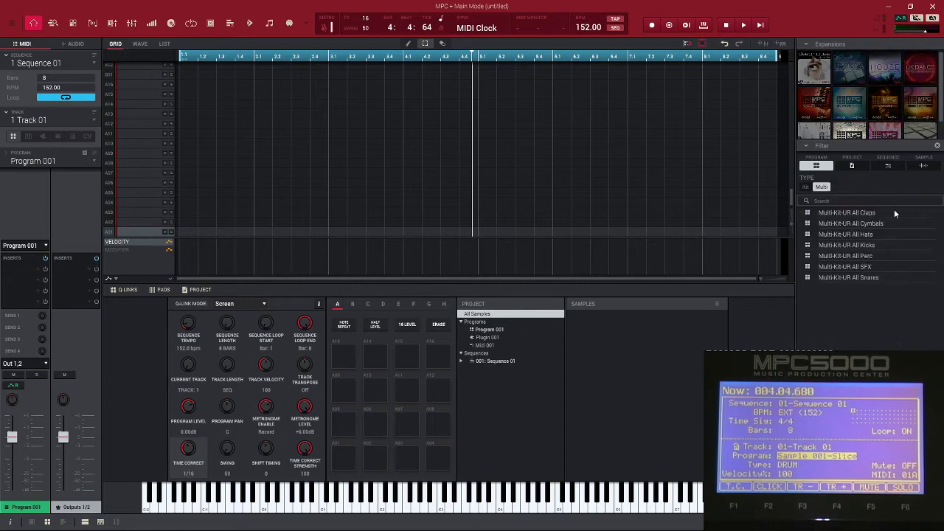
double_click(854, 234)
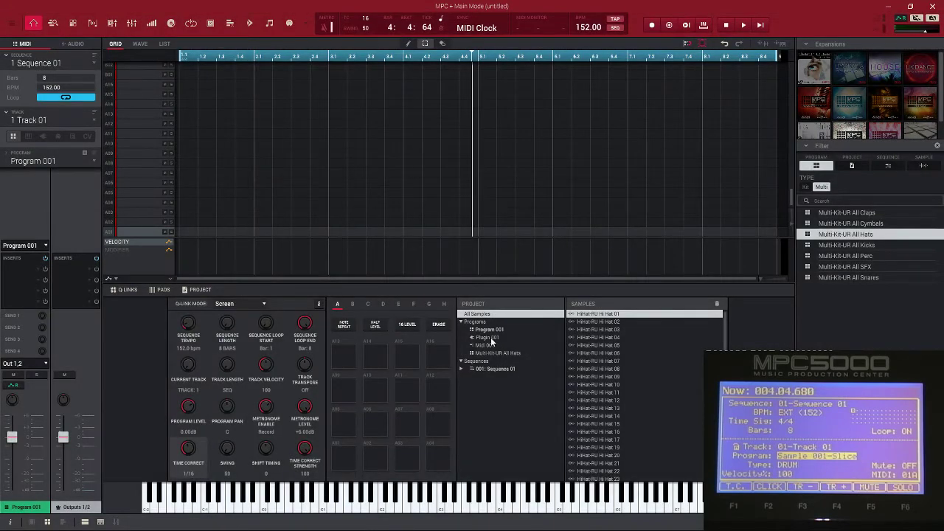
- Delete the Plugin 001 and Program 001 programs from the project, and assign Multi-Kit-UR All Hats to Track 01
right_click(484, 337)
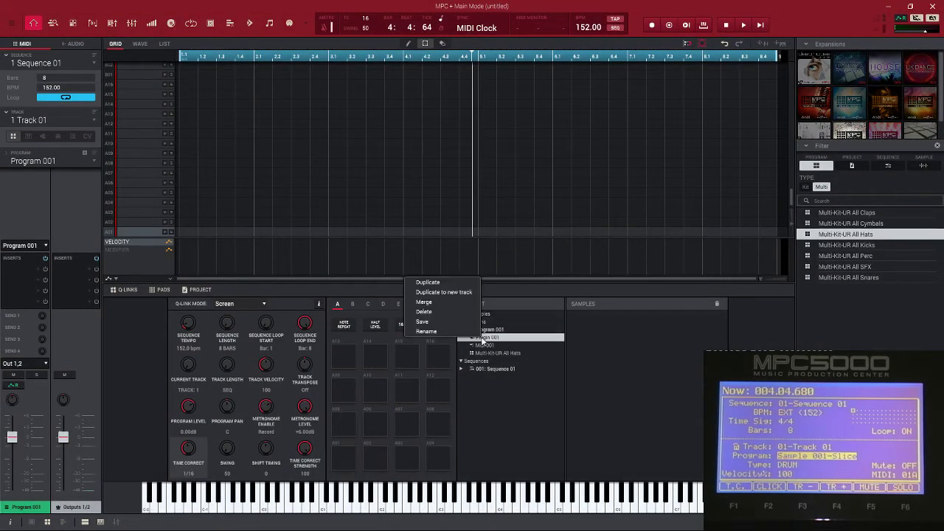
click(443, 312)
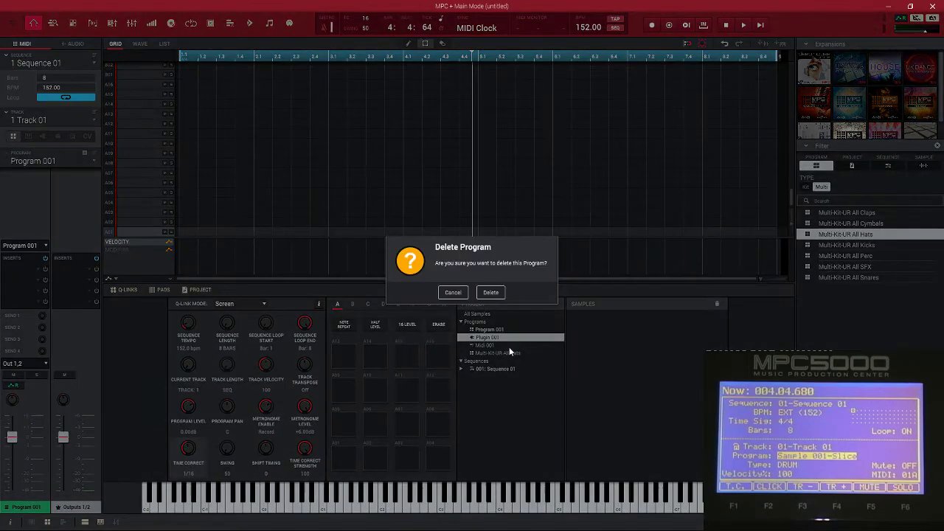
click(490, 293)
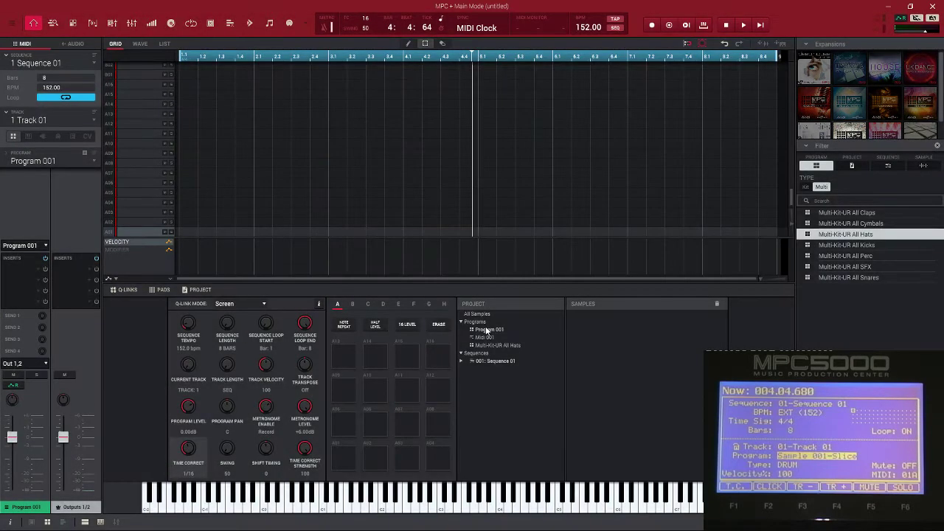
right_click(487, 330)
click(451, 301)
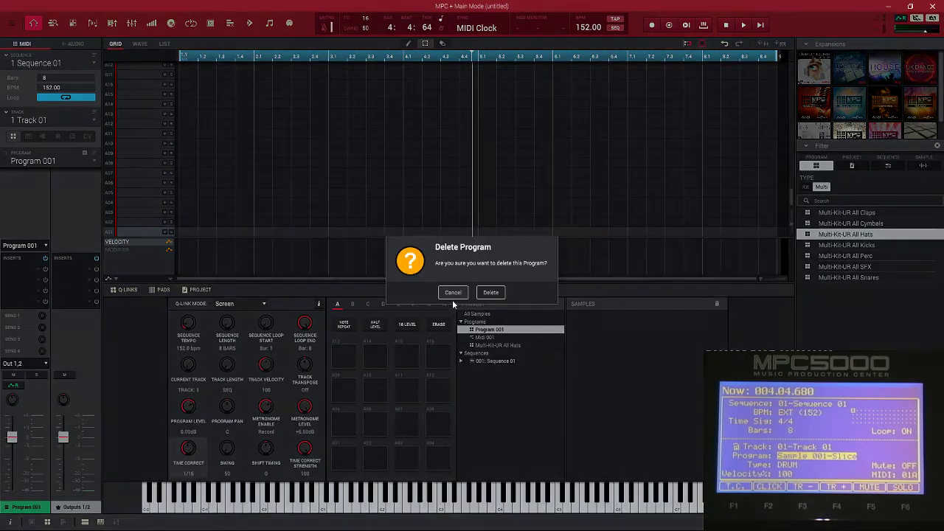
click(490, 294)
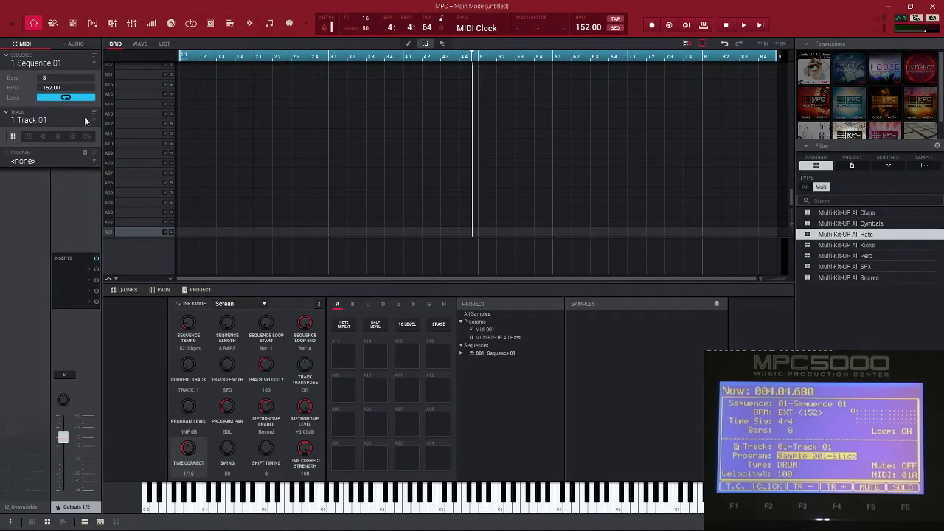
click(93, 161)
click(75, 185)
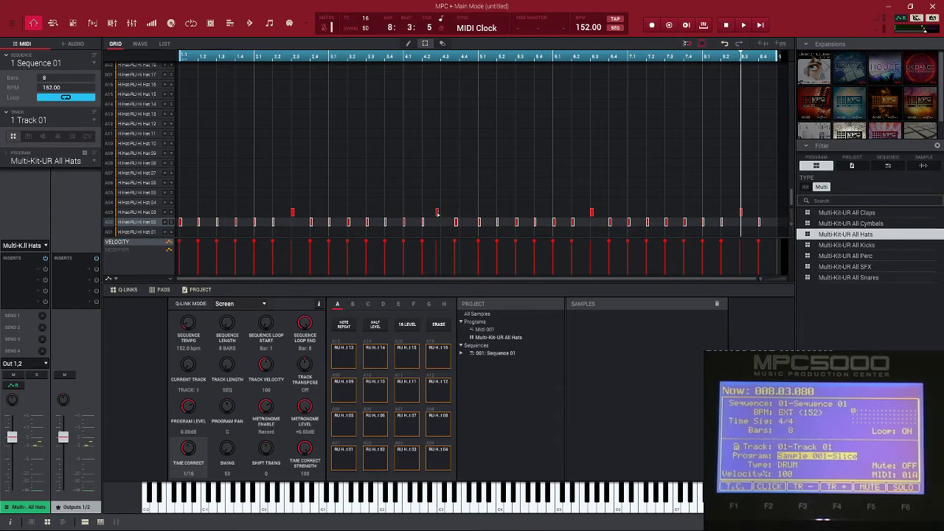
- Shift the Hi Hat 03 note to beat 4.3 and the following Hi Hat 02 note to beat 4.4, and play the sequence
drag(438, 213, 439, 215)
click(454, 223)
drag(456, 222, 458, 222)
click(503, 199)
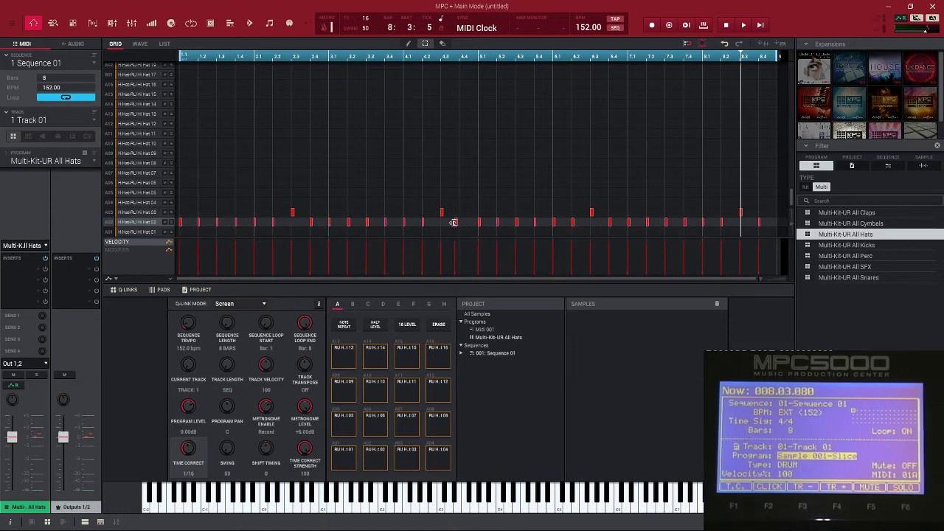
drag(456, 222, 461, 223)
key(space)
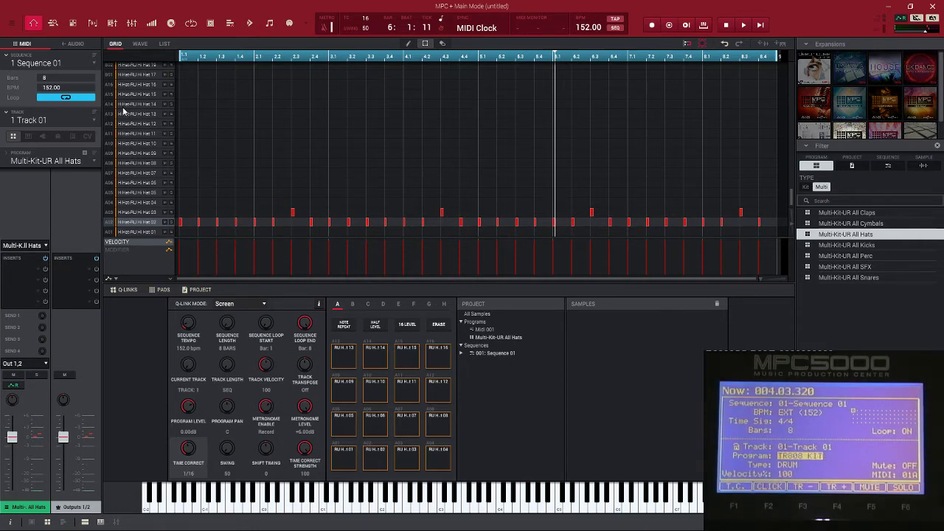
- Switch to unused track 2 and make it a MIDI track using the Midi 001 program
click(93, 121)
click(72, 143)
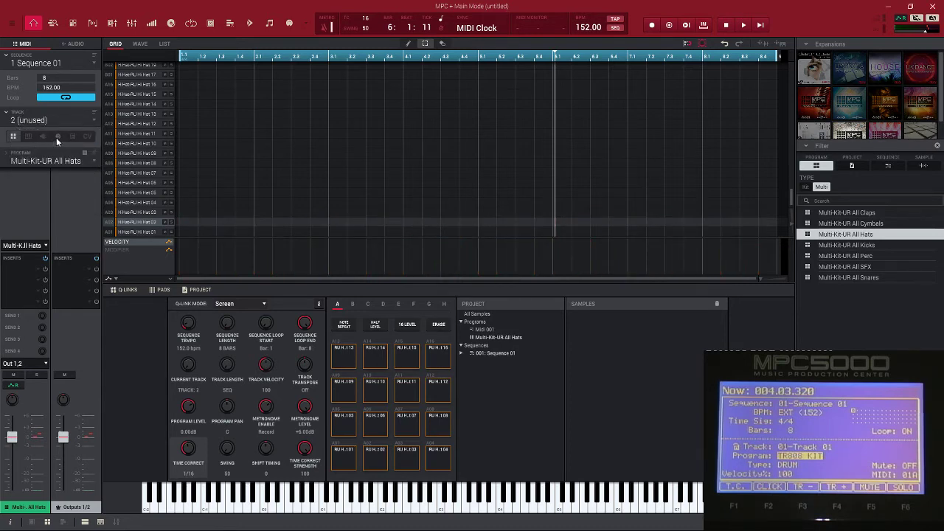
click(57, 137)
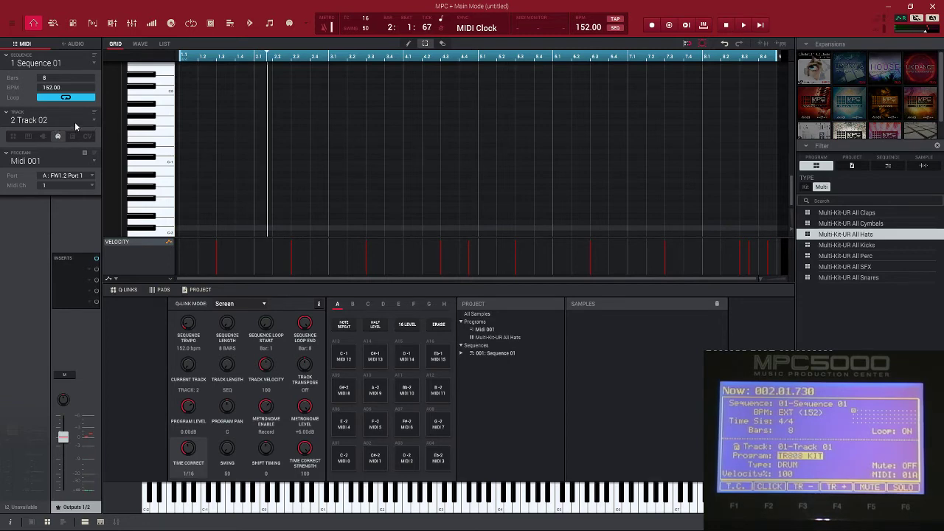
- Switch to unused track 3 and set its MIDI channel to 2
click(94, 120)
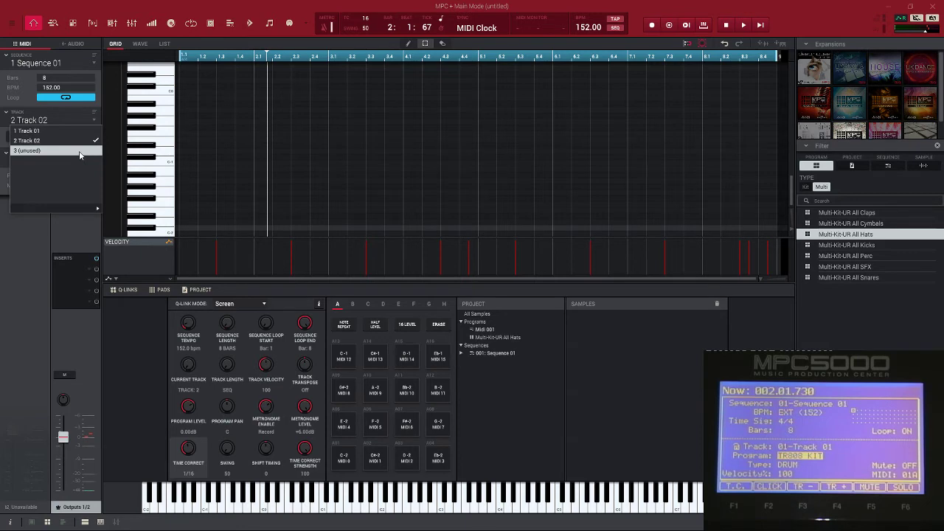
click(80, 151)
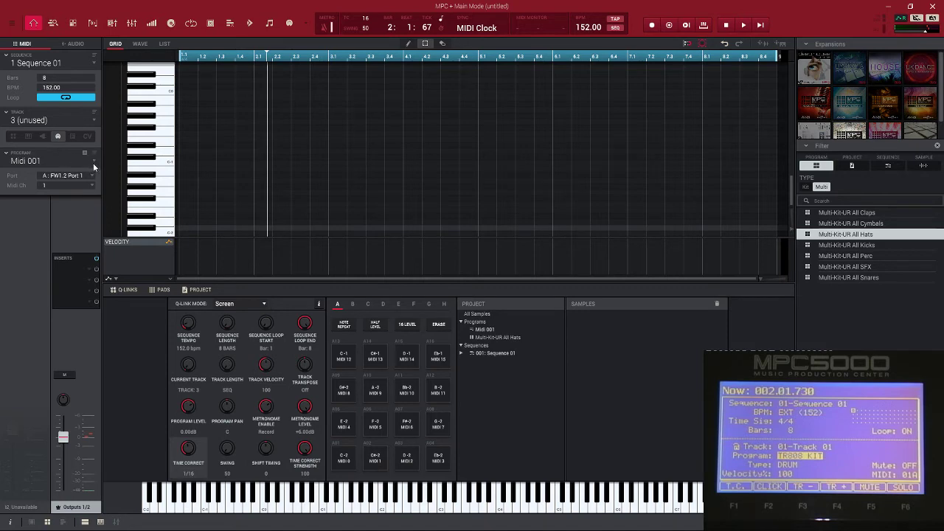
click(91, 186)
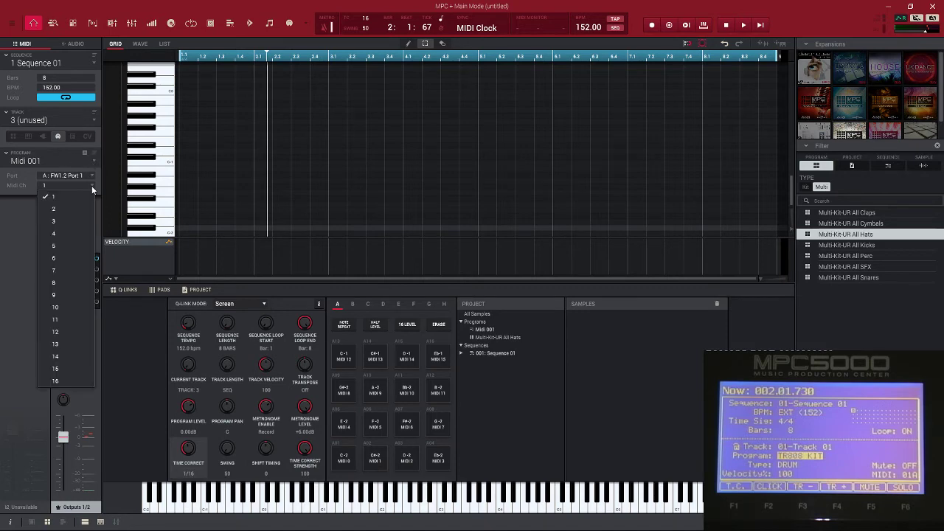
click(80, 208)
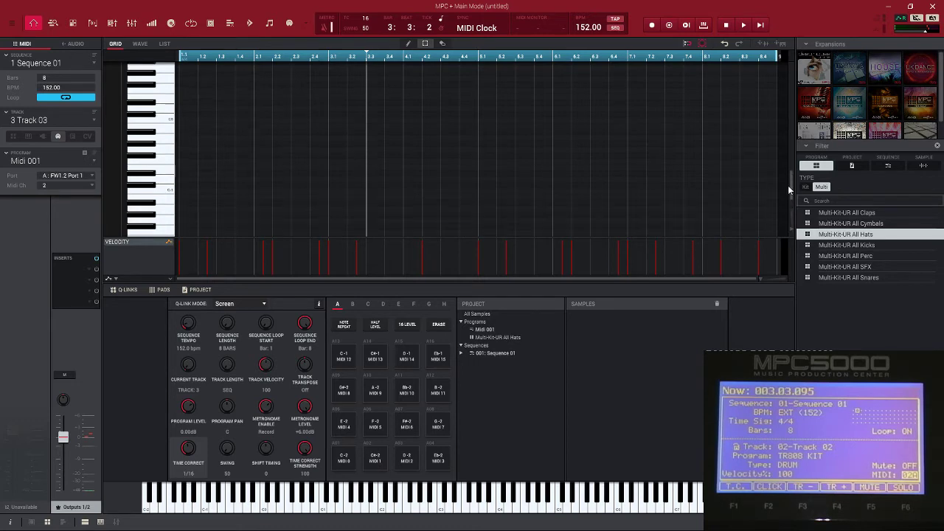
- Shift the second C#1 note on Track 03 slightly earlier, and move it back to its original position
scroll(788, 180, up, 2)
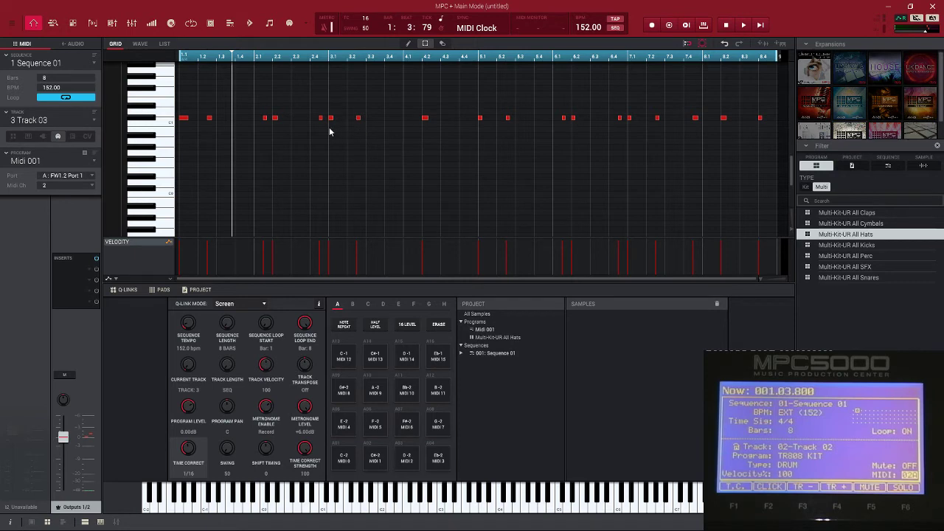
click(209, 118)
click(209, 118)
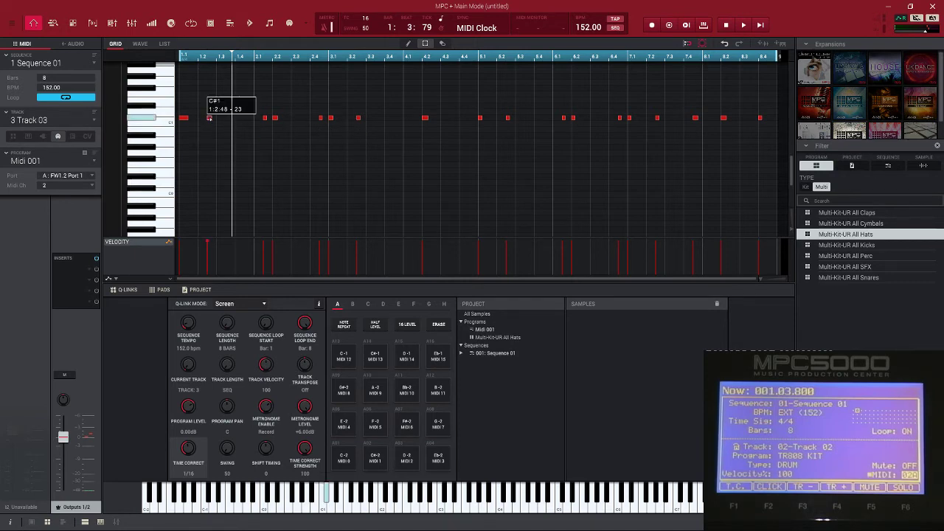
drag(209, 118, 205, 118)
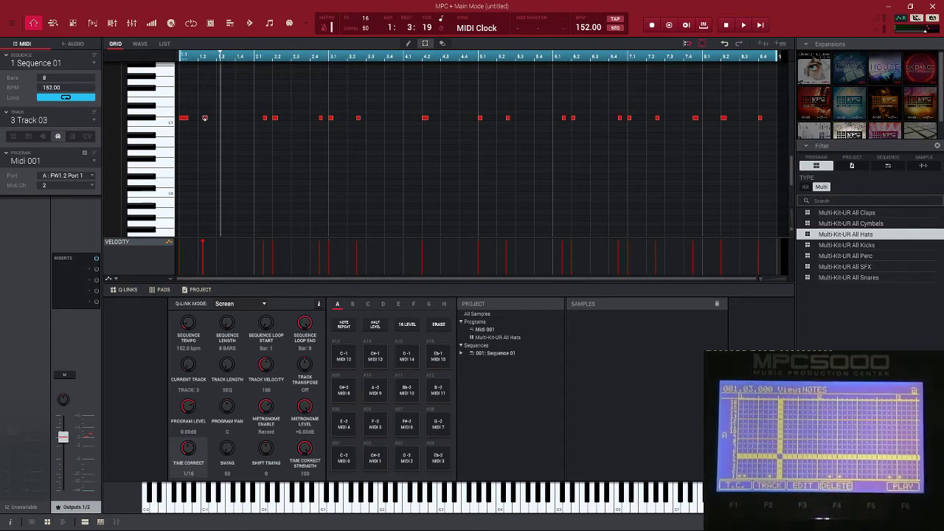
drag(204, 118, 208, 119)
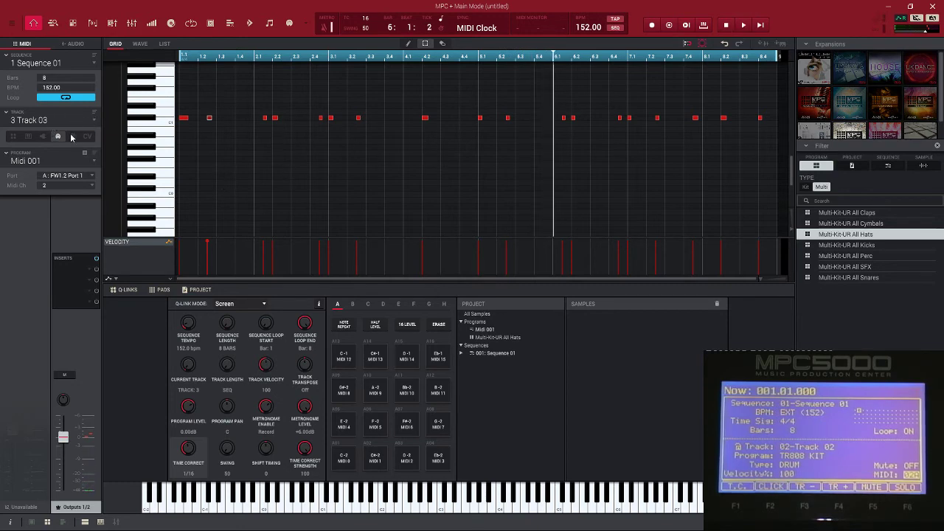
- Switch to unused track 4 and set its MIDI channel to 3
click(95, 120)
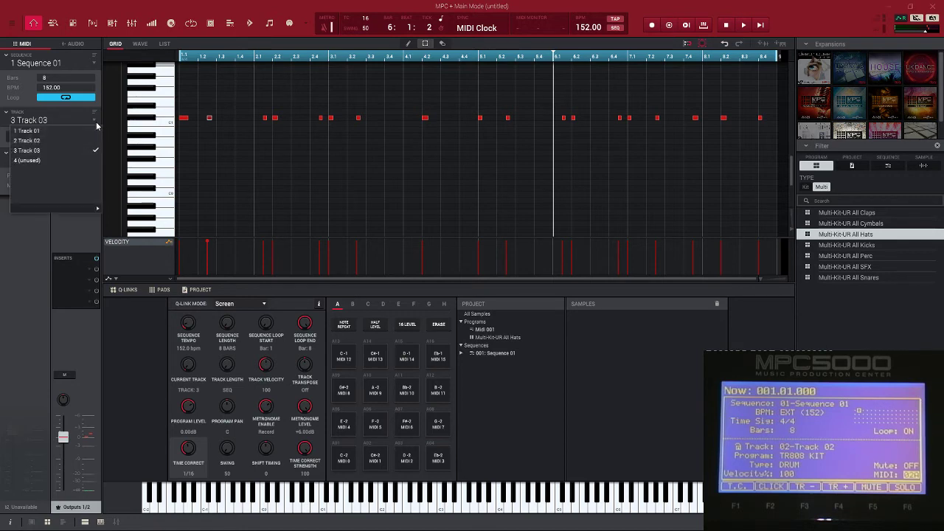
click(75, 160)
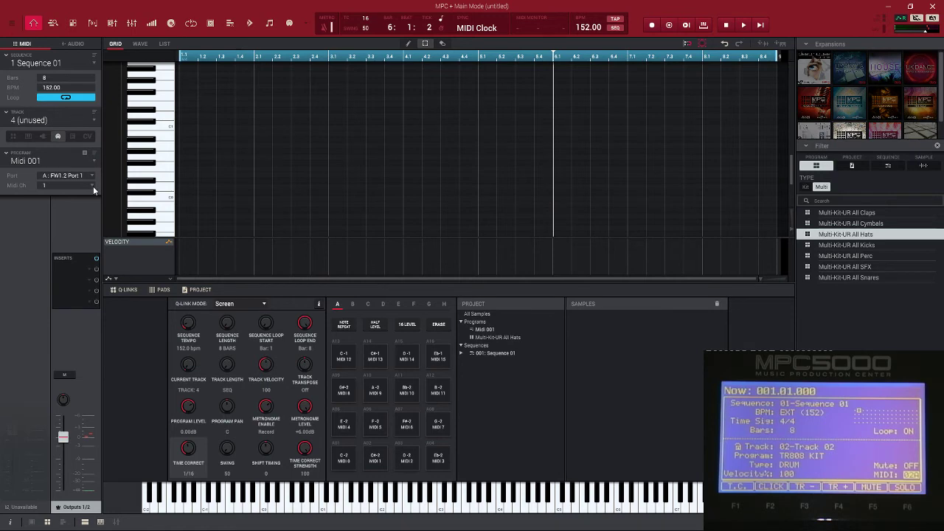
click(93, 185)
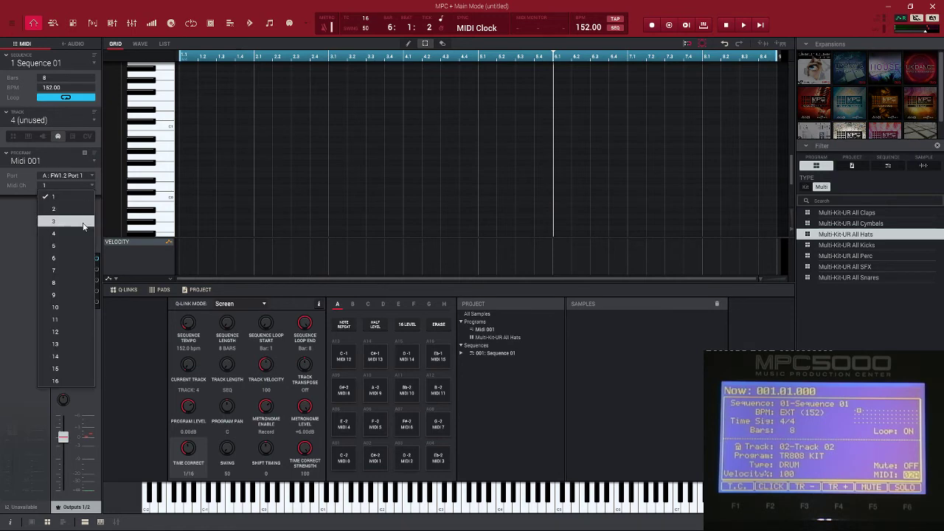
click(83, 222)
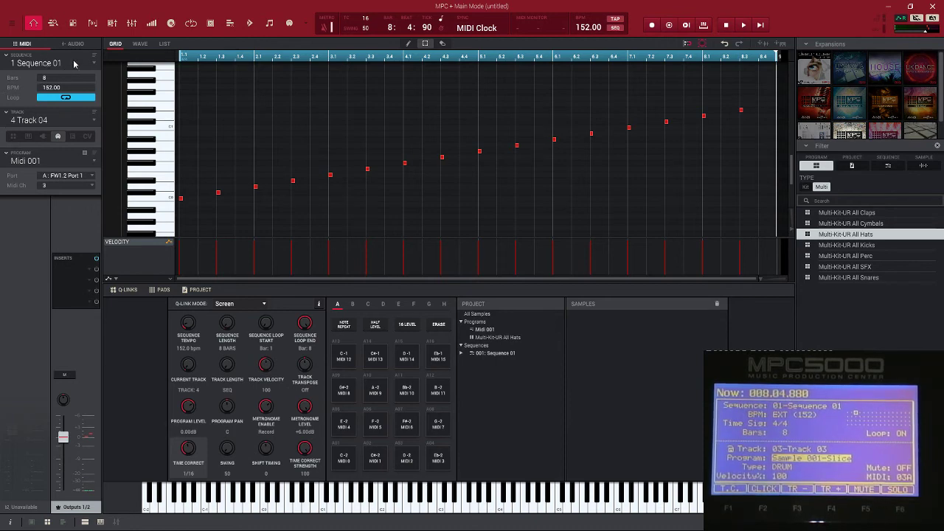
click(42, 65)
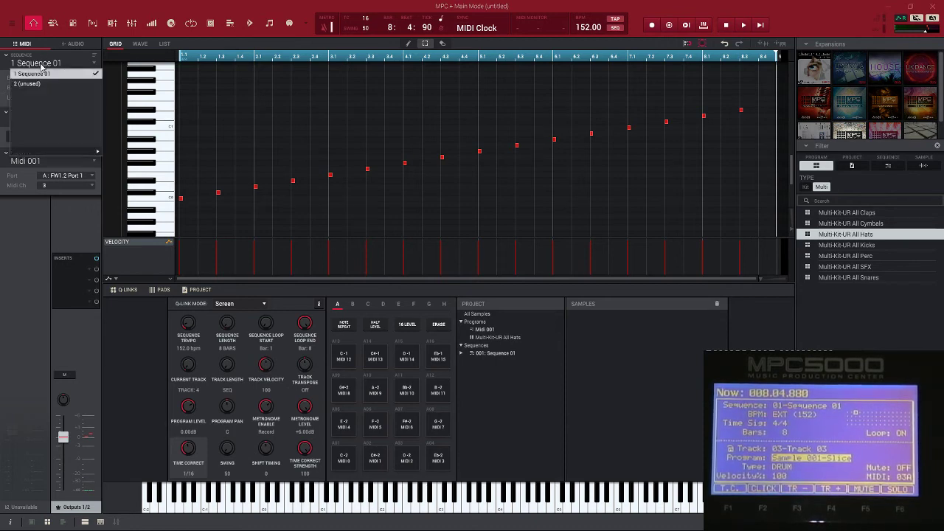
click(42, 67)
- Copy the contents of sequence 1 over unused sequence 2
click(13, 25)
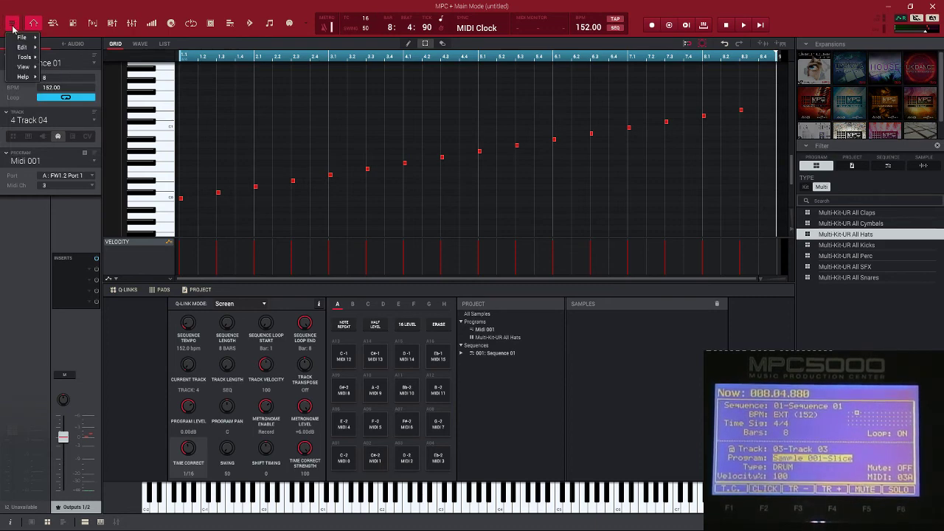
mouse_move(22, 47)
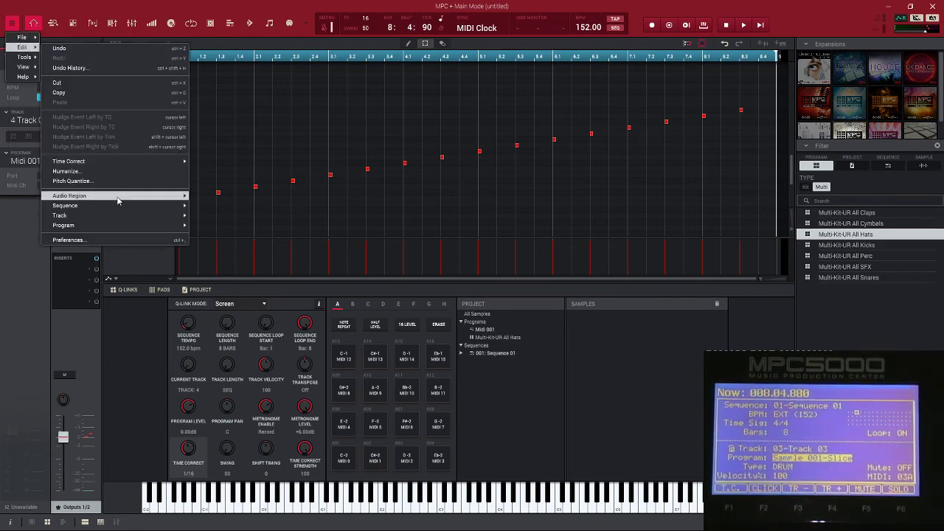
mouse_move(111, 211)
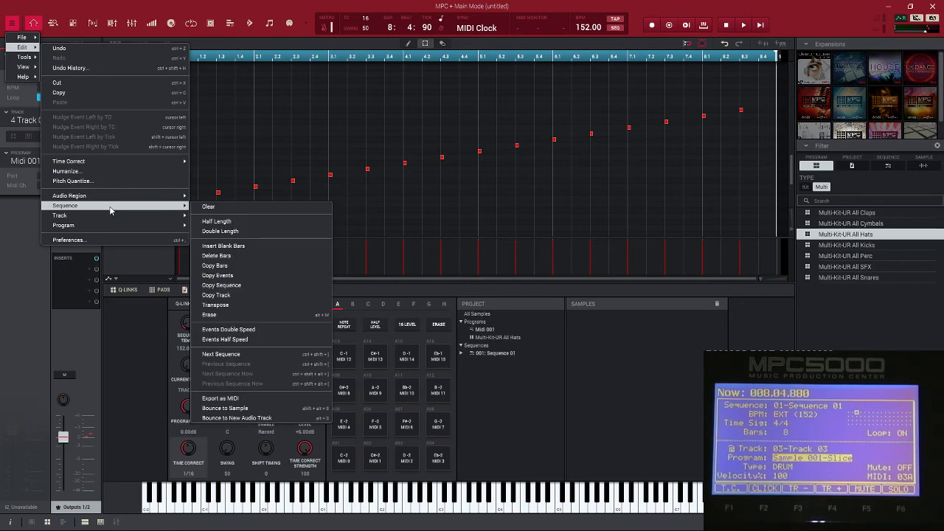
click(241, 284)
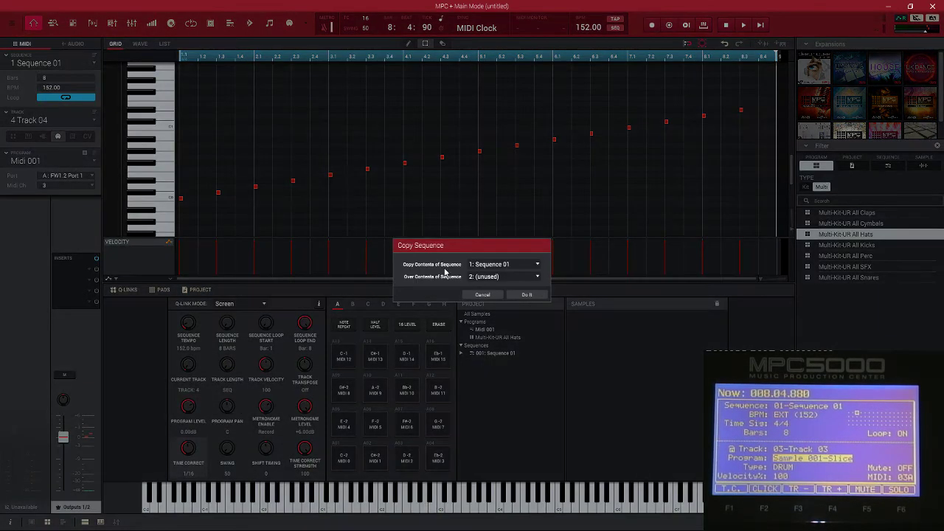
click(519, 297)
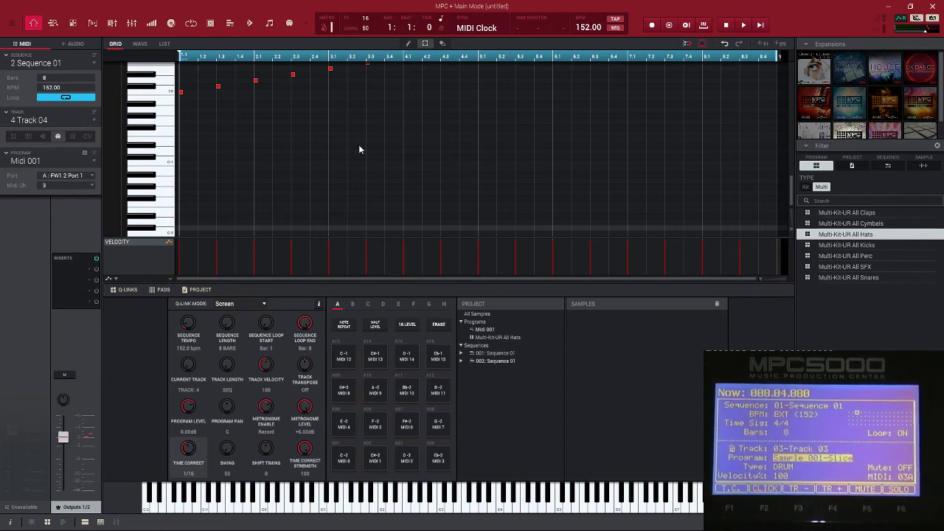
- Delete all notes from Track 04 in sequence 2
key(e)
key(ctrl+a)
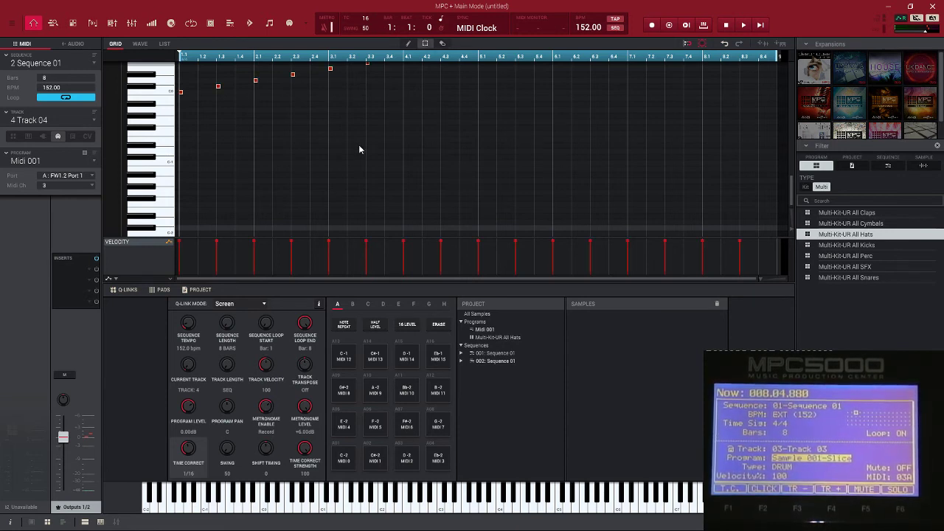
key(Delete)
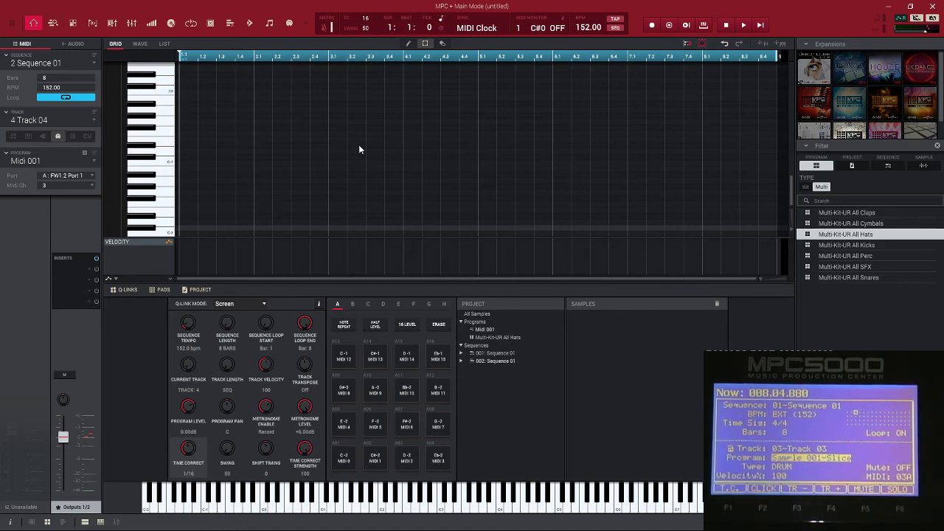
- Record a new eight-bar note pattern on Track 04 of sequence 2 and play it back
key(space)
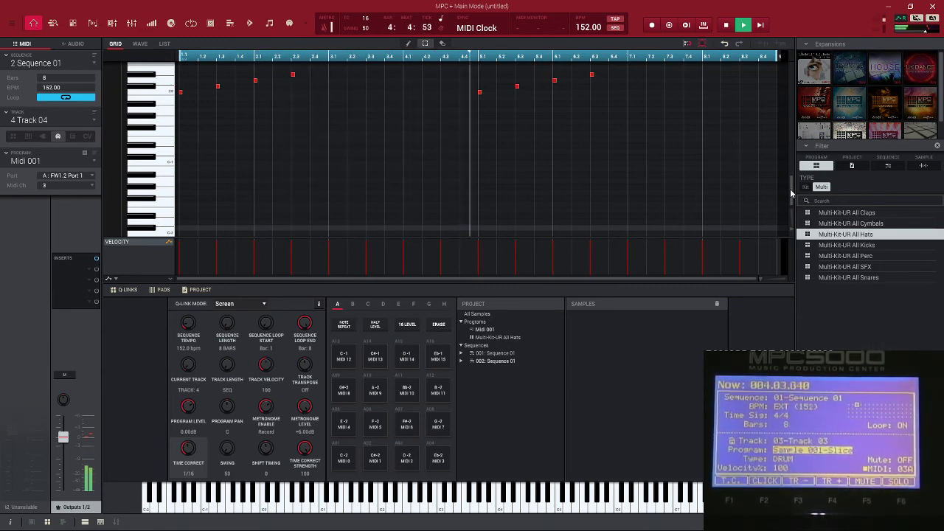
drag(790, 189, 792, 171)
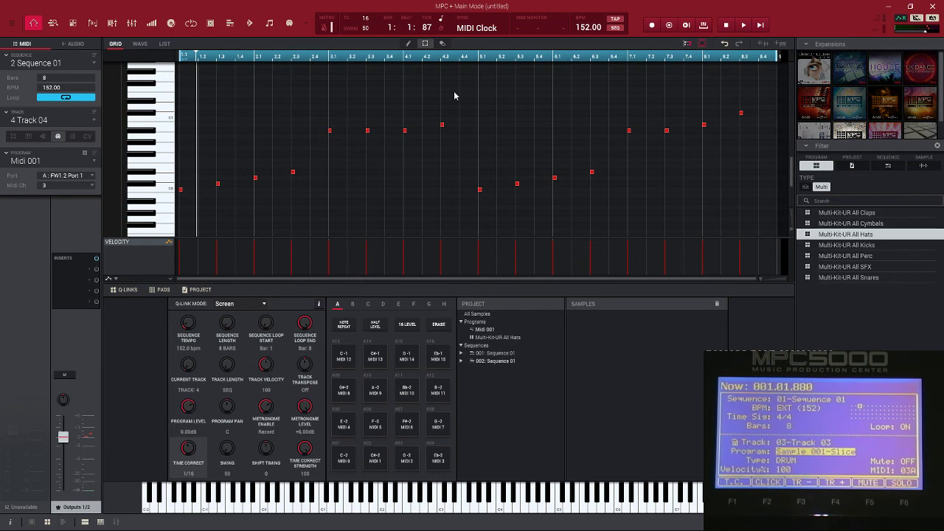
key(space)
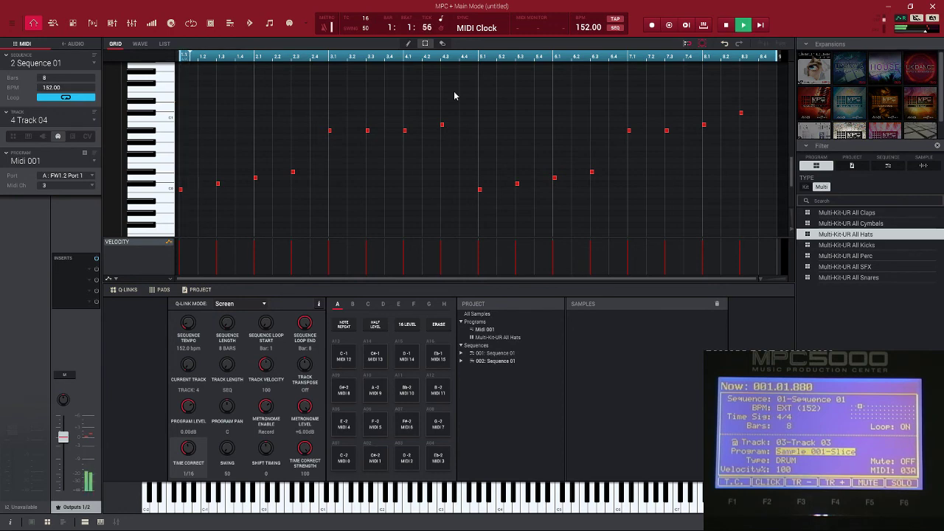
click(95, 65)
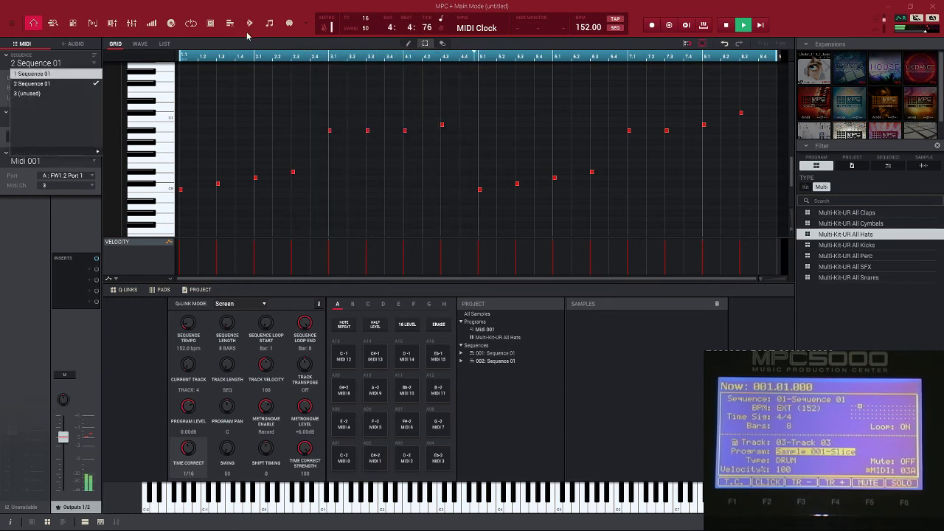
key(space)
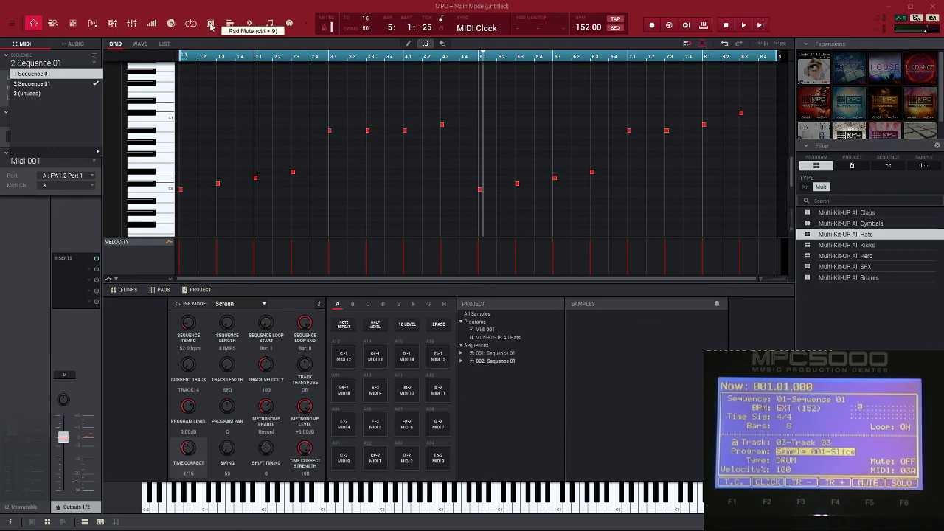
- In Next Sequence mode, start playback from sequence 1, queue sequences 2, 1 and 2 in turn, and stop playback
click(250, 24)
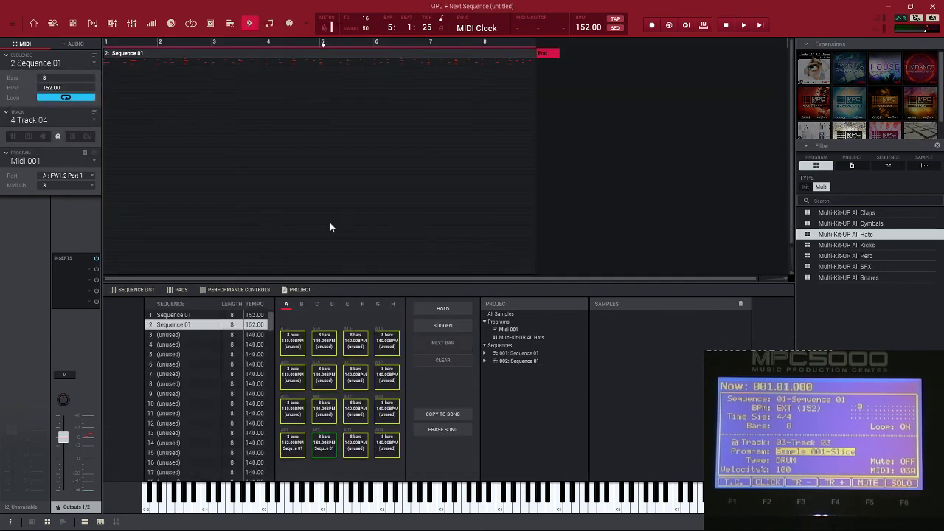
click(293, 447)
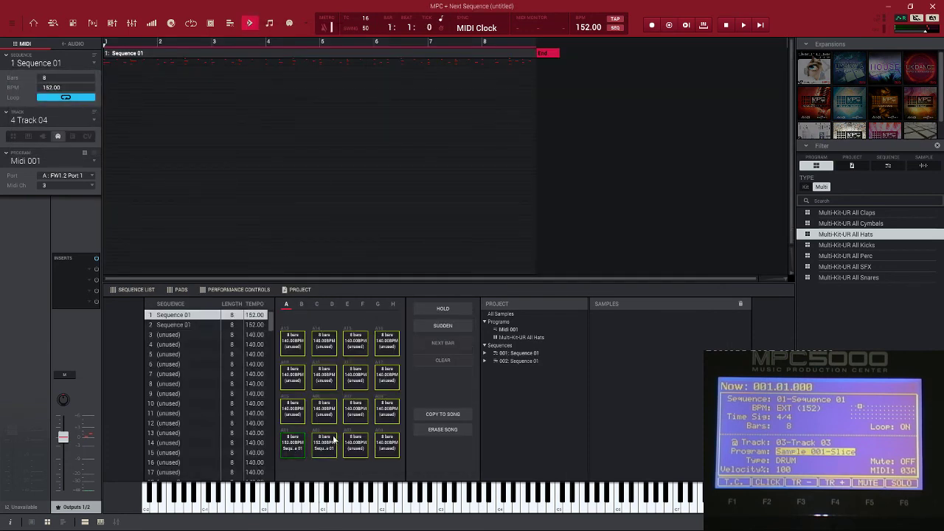
key(space)
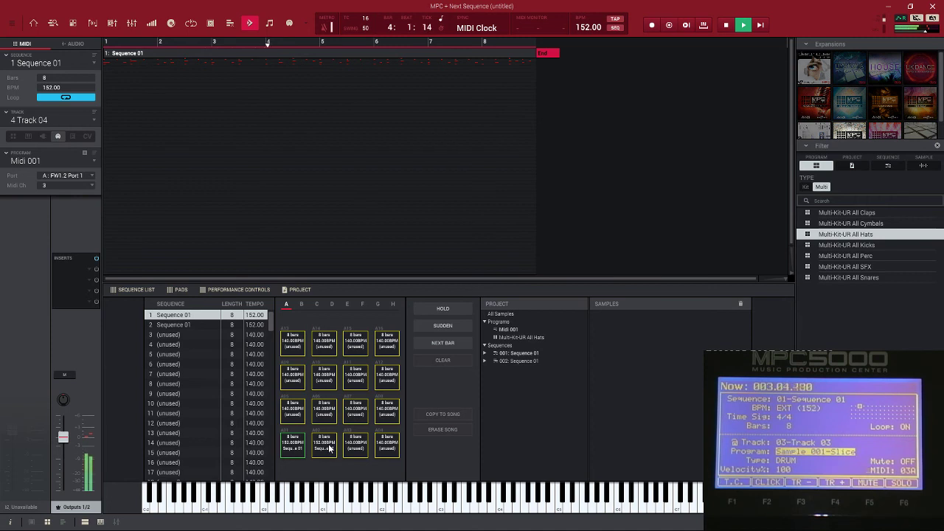
click(329, 448)
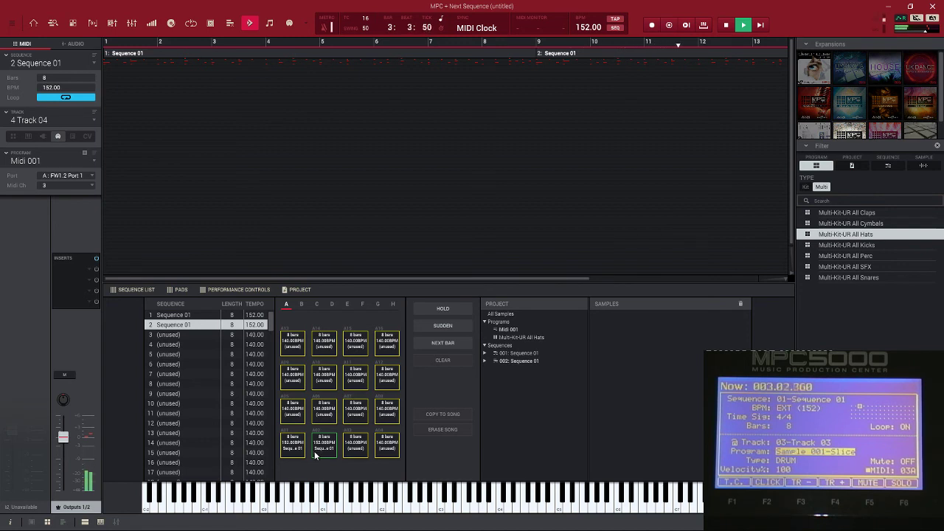
click(303, 453)
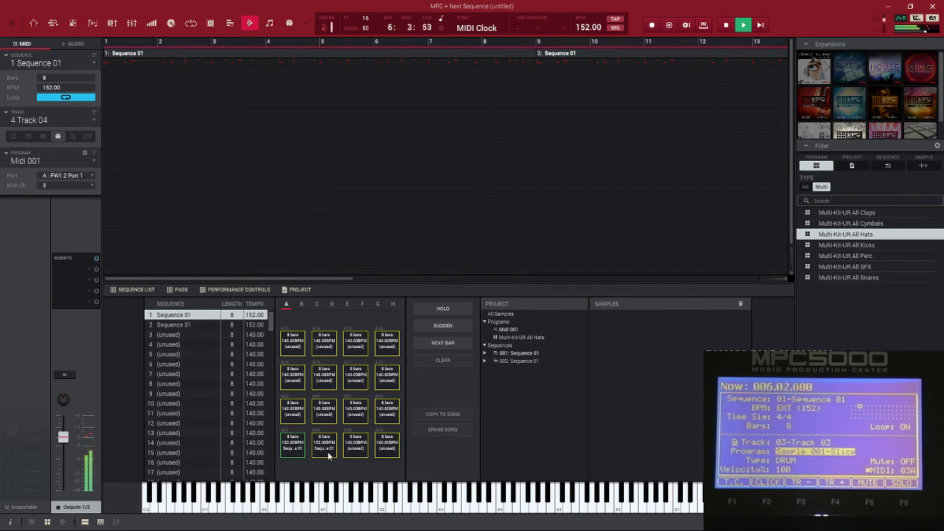
click(328, 451)
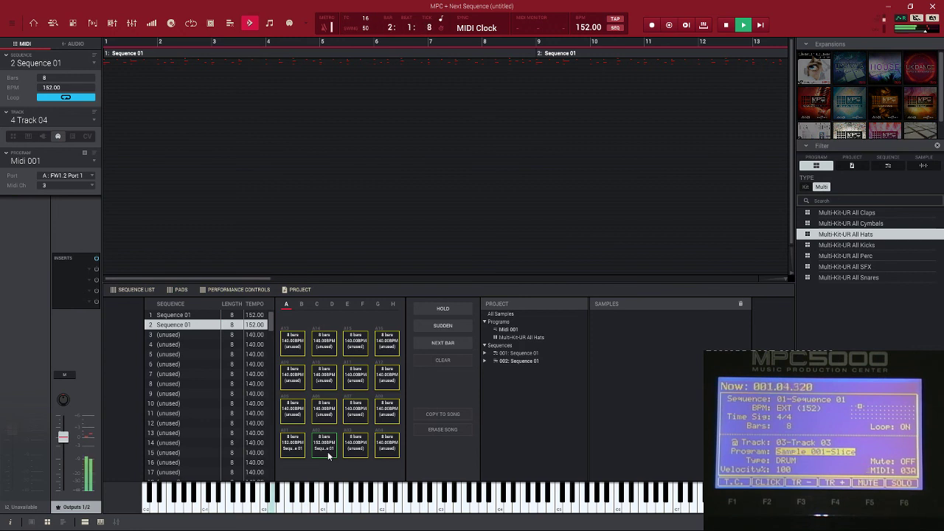
key(space)
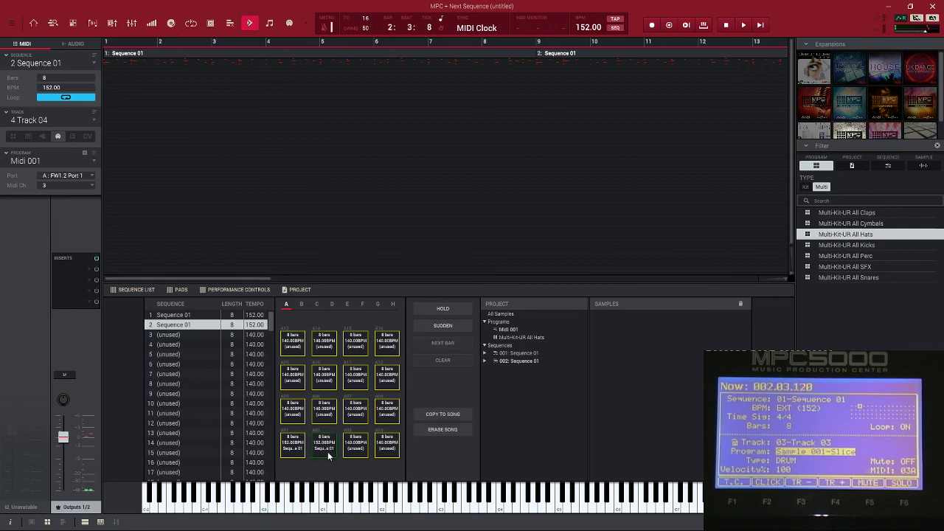